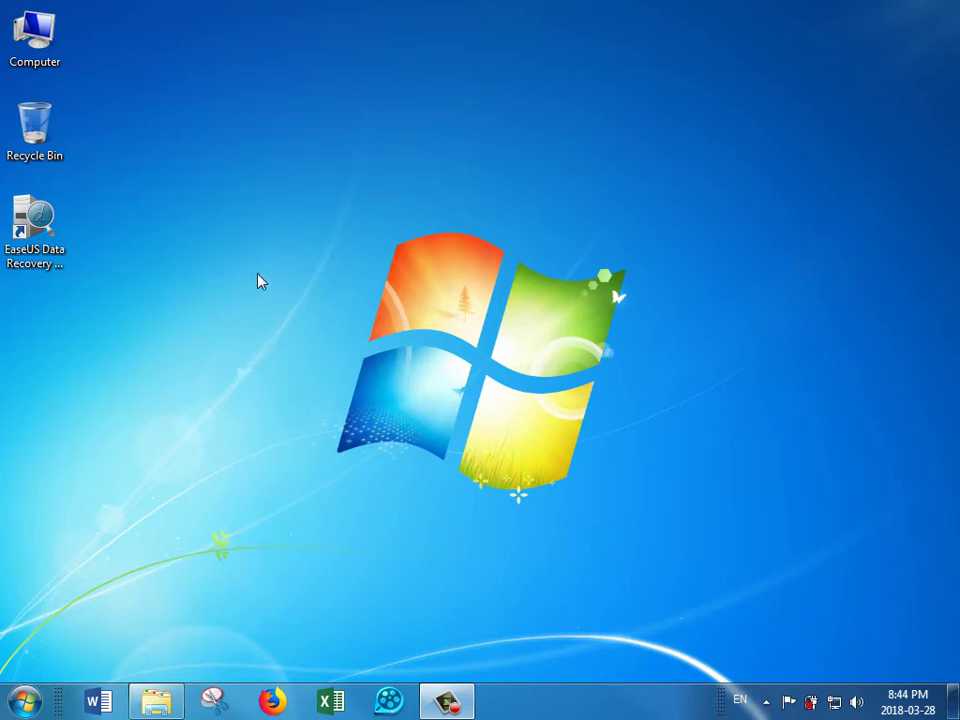
# Step: Try to open Removable Disk (F:) from the Computer window, declining the offer to format it
pyautogui.doubleClick(62, 36)
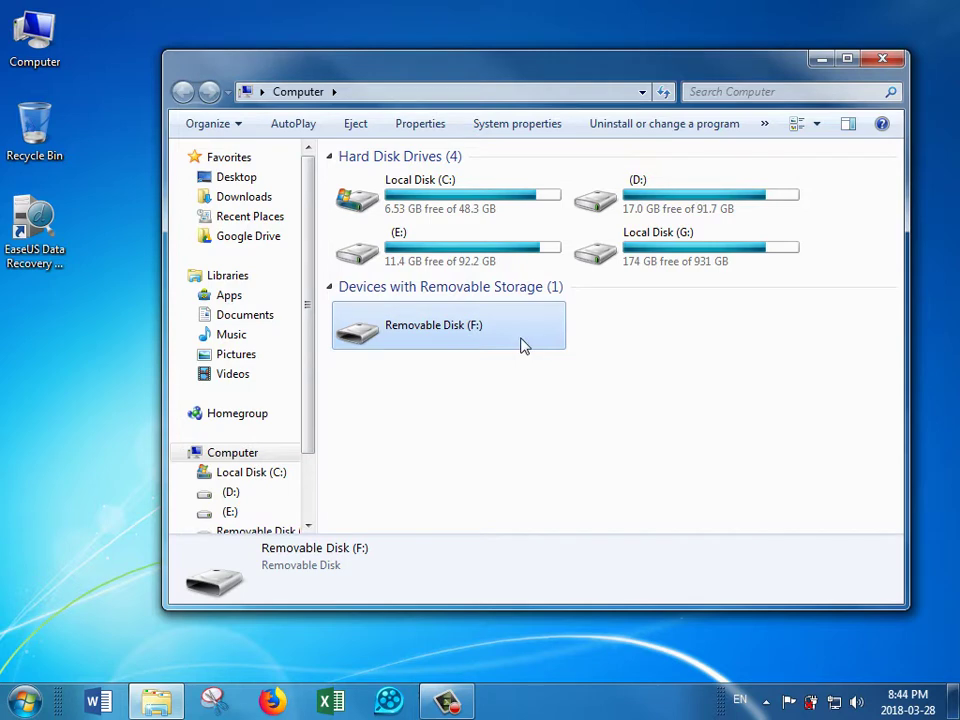
pyautogui.doubleClick(454, 336)
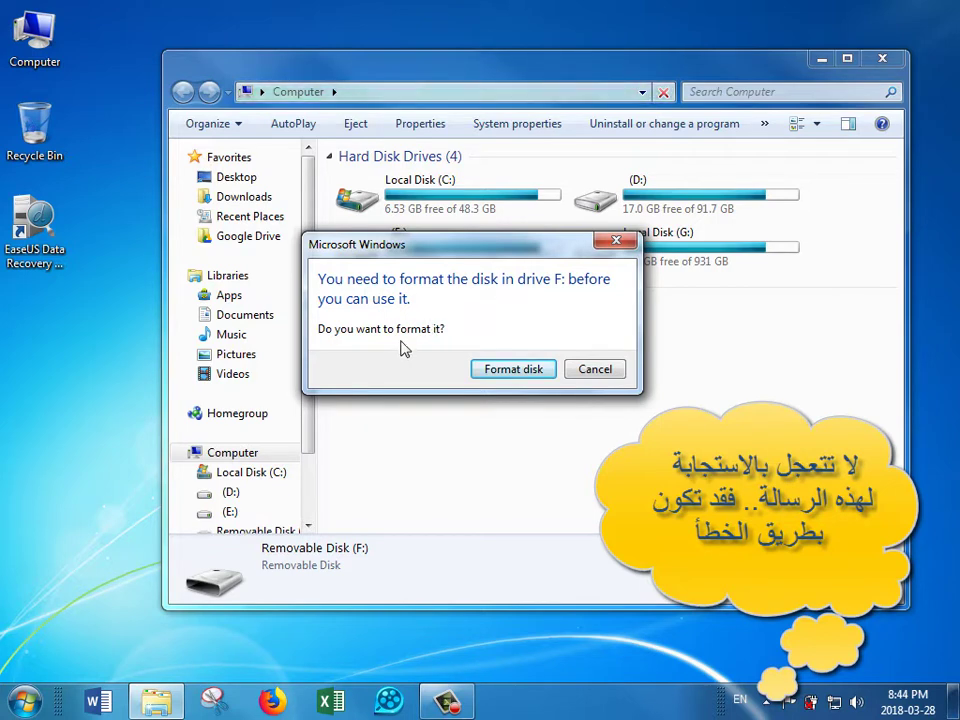
pyautogui.click(616, 376)
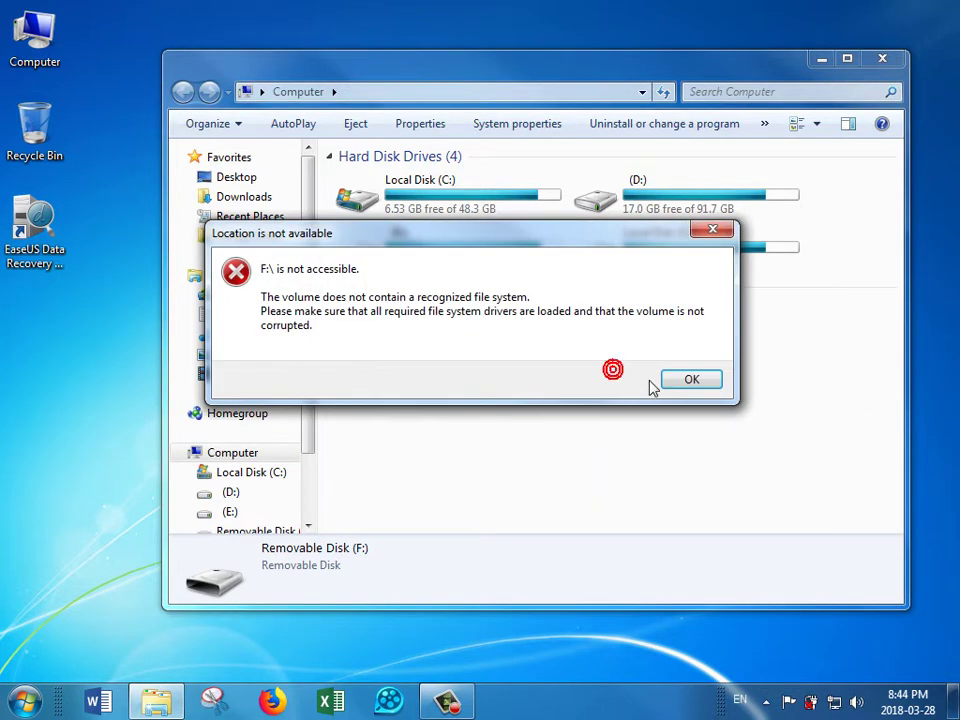
pyautogui.click(690, 380)
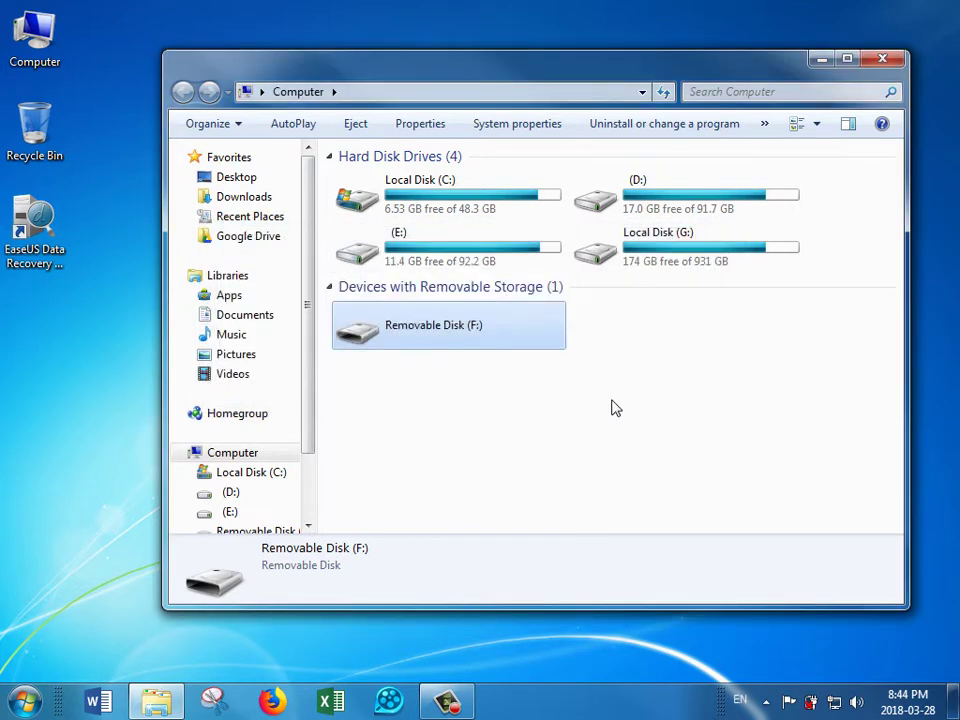
# Step: Launch EaseUS Data Recovery Wizard and begin a Complete Recovery covering all file types
pyautogui.doubleClick(45, 262)
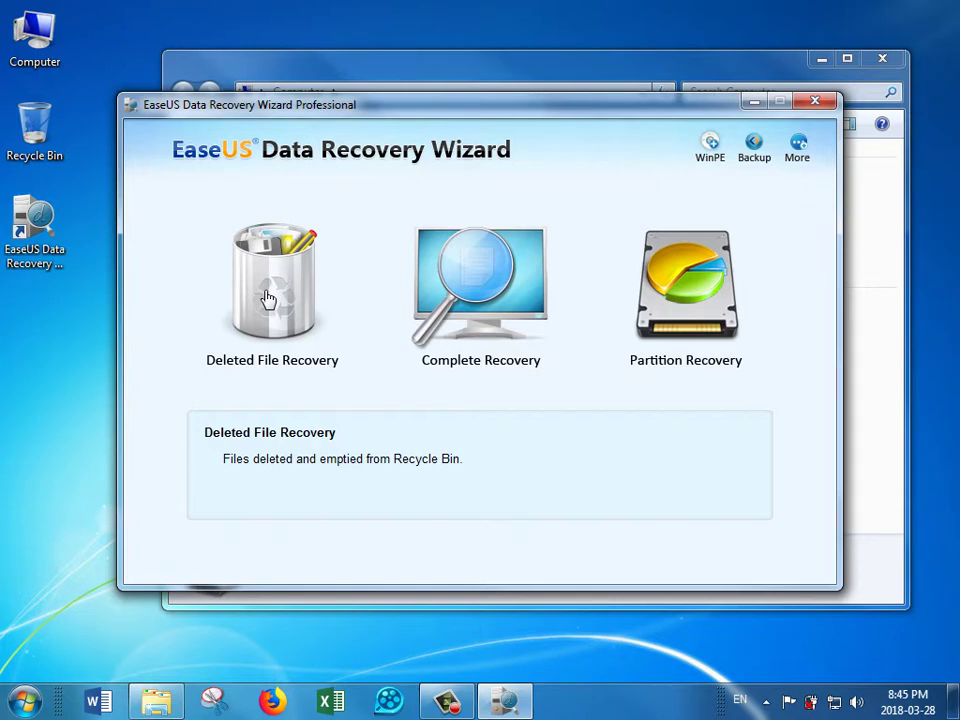
pyautogui.click(441, 314)
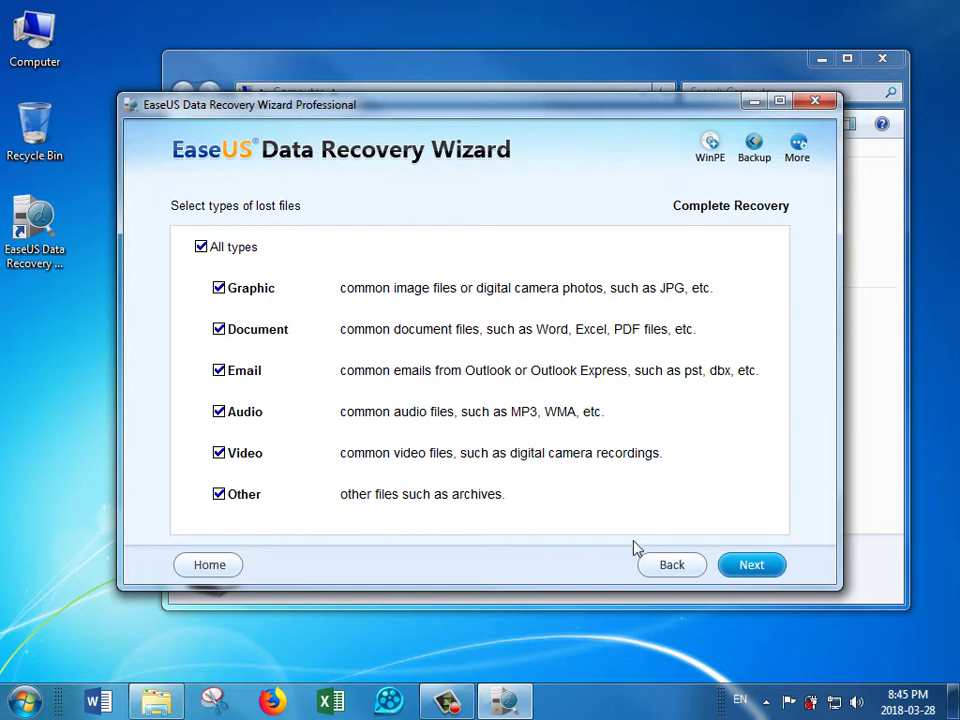
pyautogui.click(754, 568)
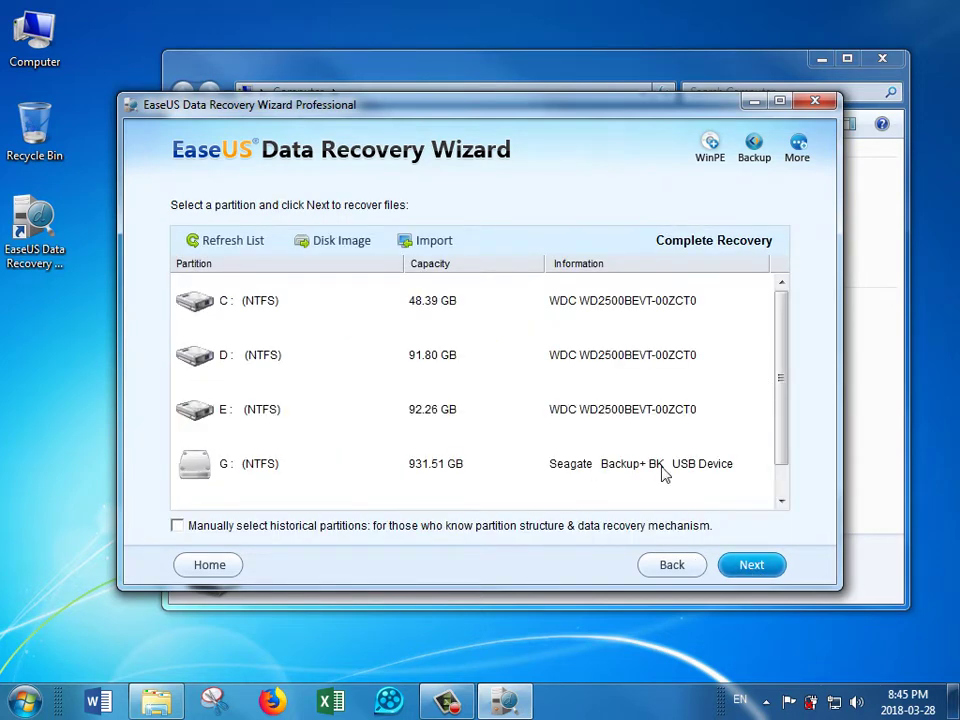
# Step: Refresh the partition list and scan the unlettered 450 MB NTFS partition for lost files
pyautogui.moveTo(784, 373); pyautogui.dragTo(784, 428)
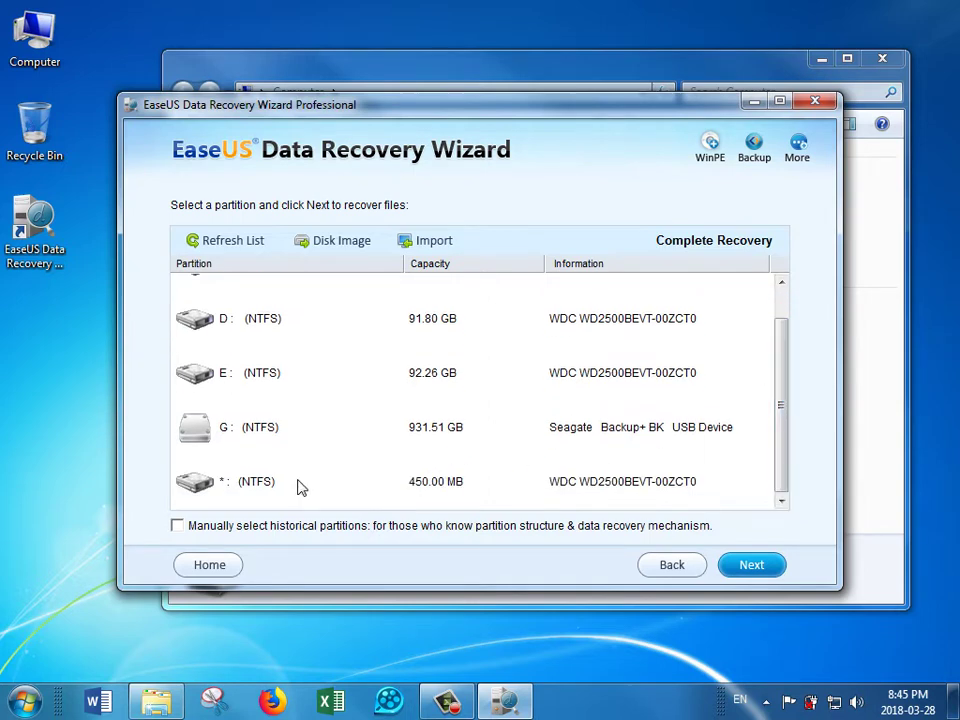
pyautogui.moveTo(780, 455); pyautogui.dragTo(780, 485)
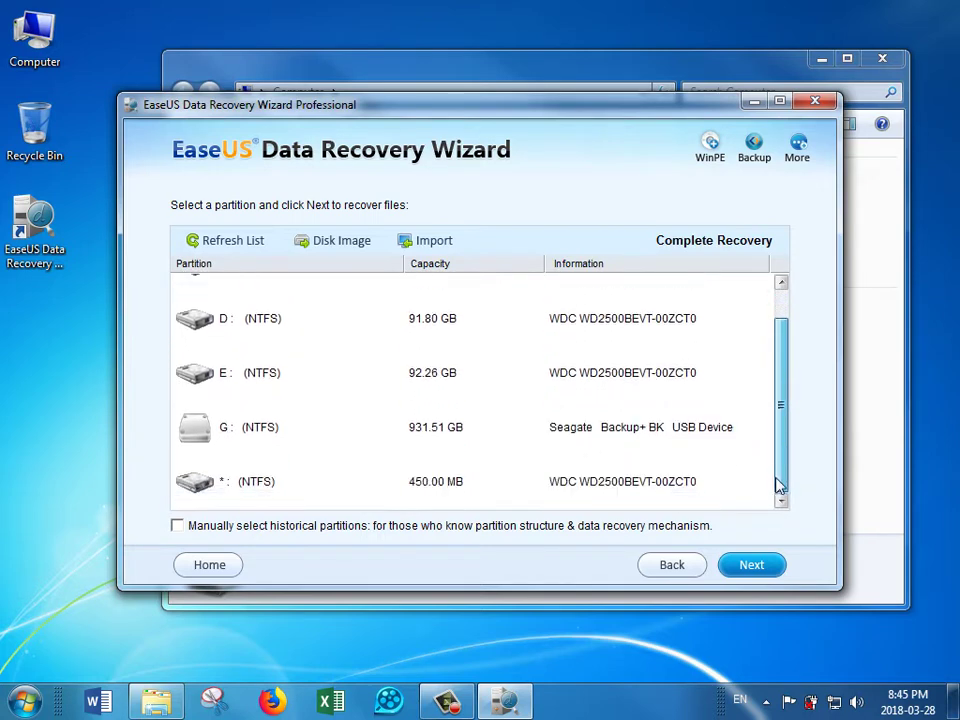
pyautogui.click(238, 490)
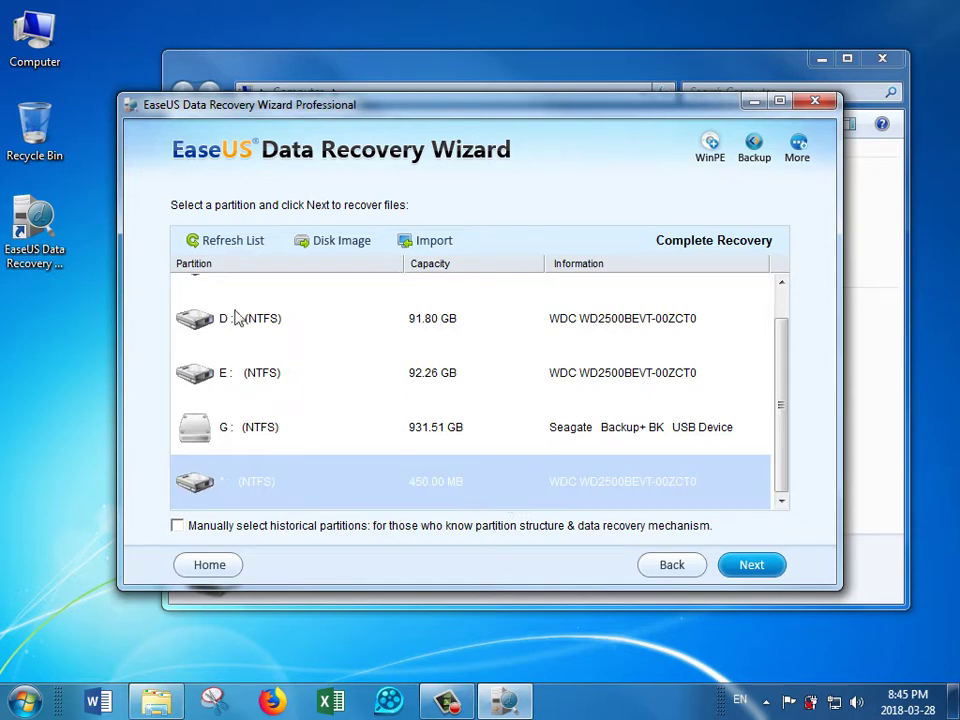
pyautogui.click(210, 247)
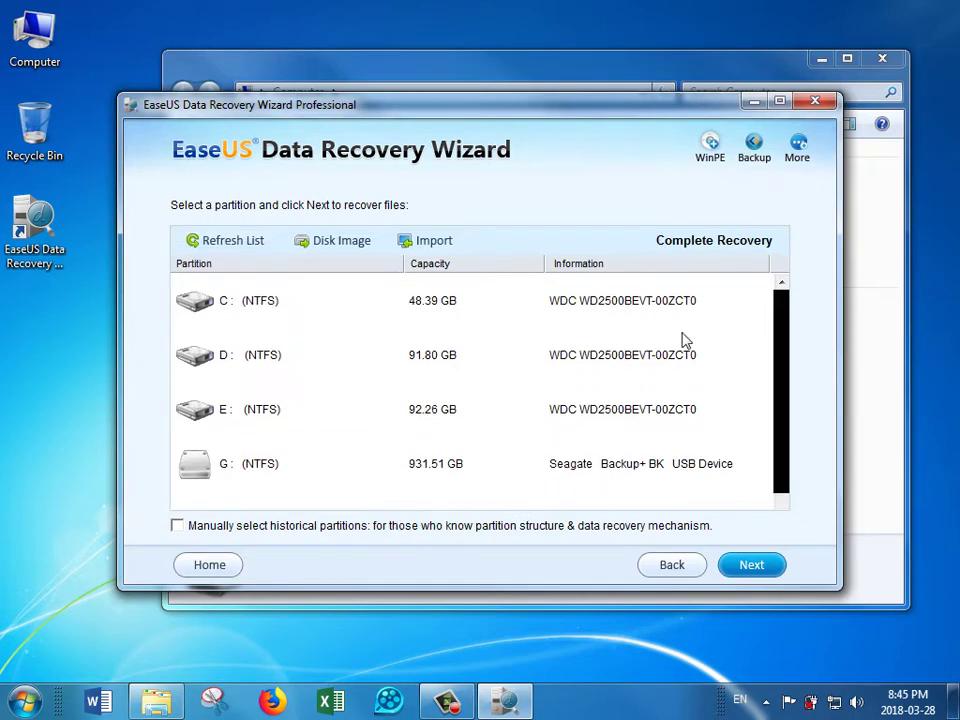
pyautogui.moveTo(782, 395); pyautogui.dragTo(780, 364)
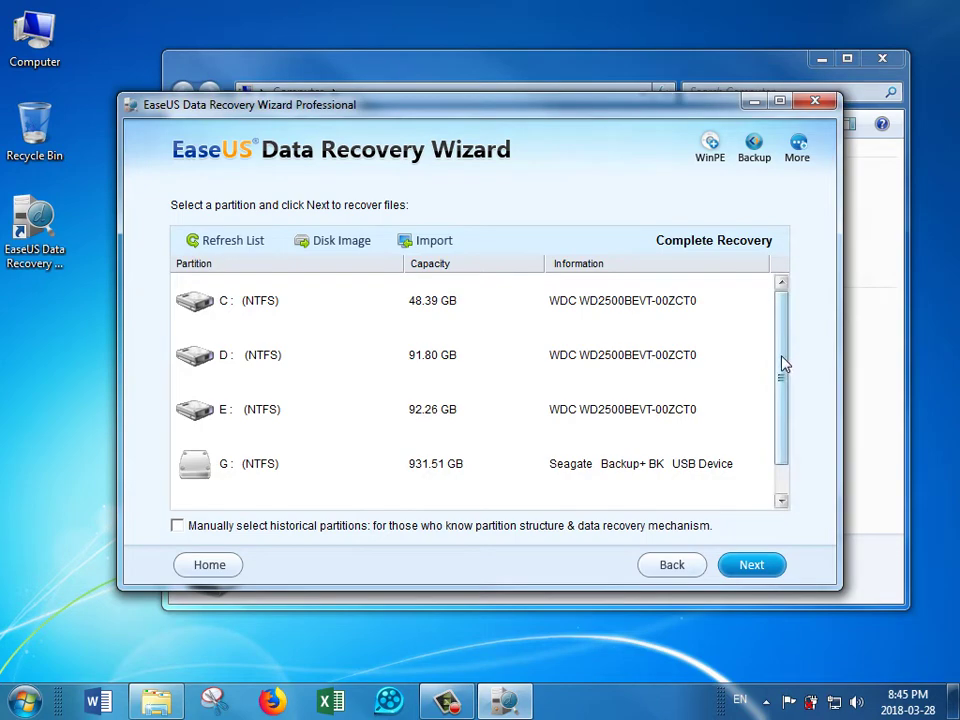
pyautogui.moveTo(783, 362); pyautogui.dragTo(778, 439)
pyautogui.click(424, 472)
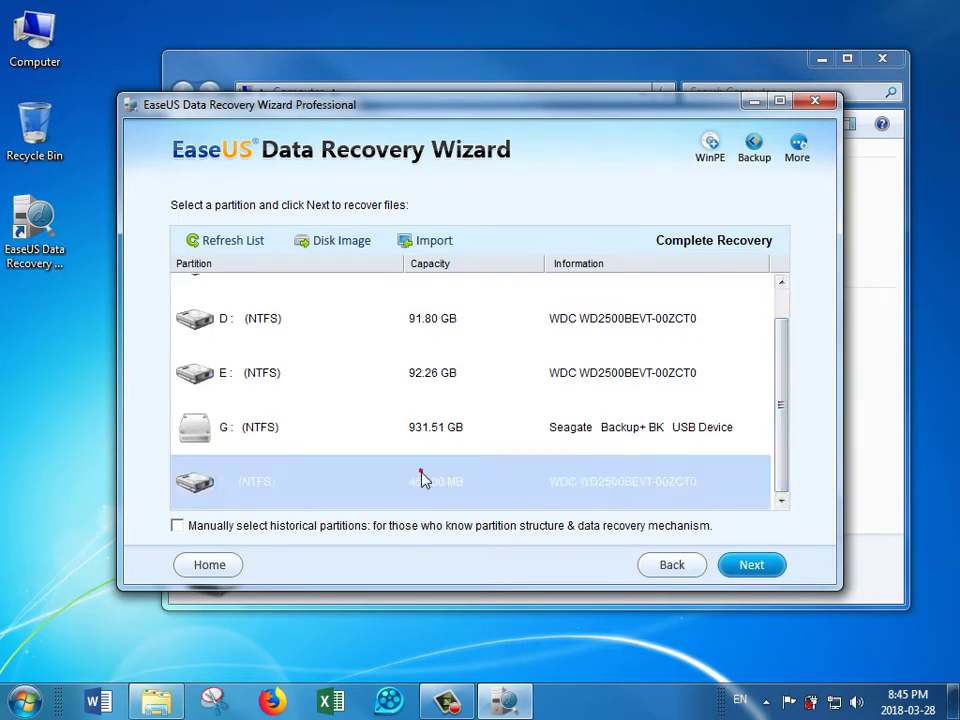
pyautogui.click(745, 564)
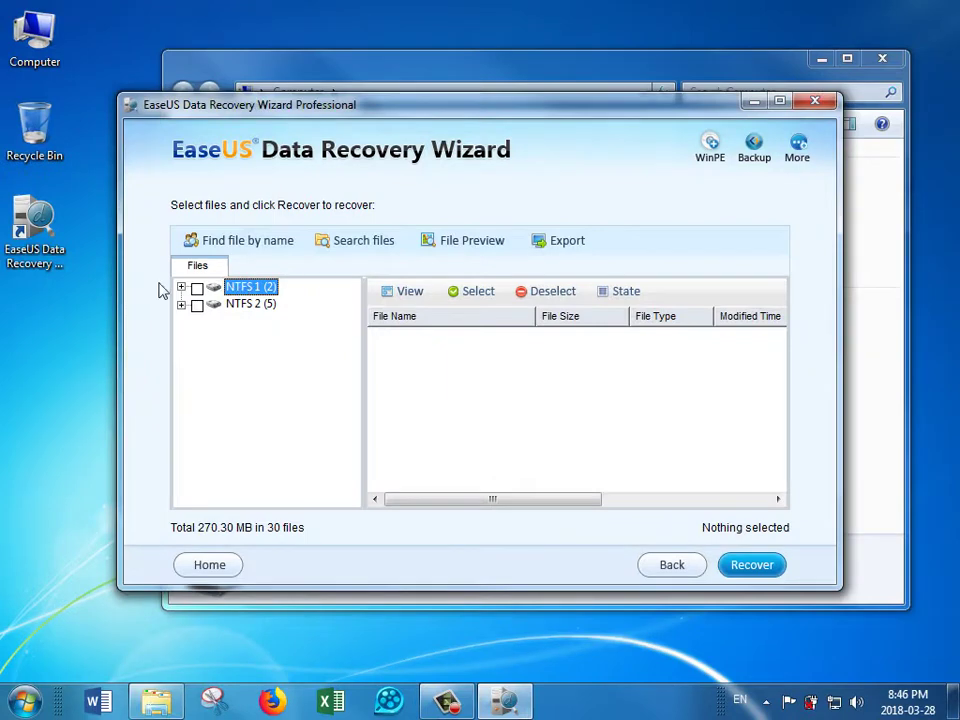
# Step: Examine the scan results by expanding NTFS 1, NTFS 2 and the LostFiles1 folder
pyautogui.click(181, 288)
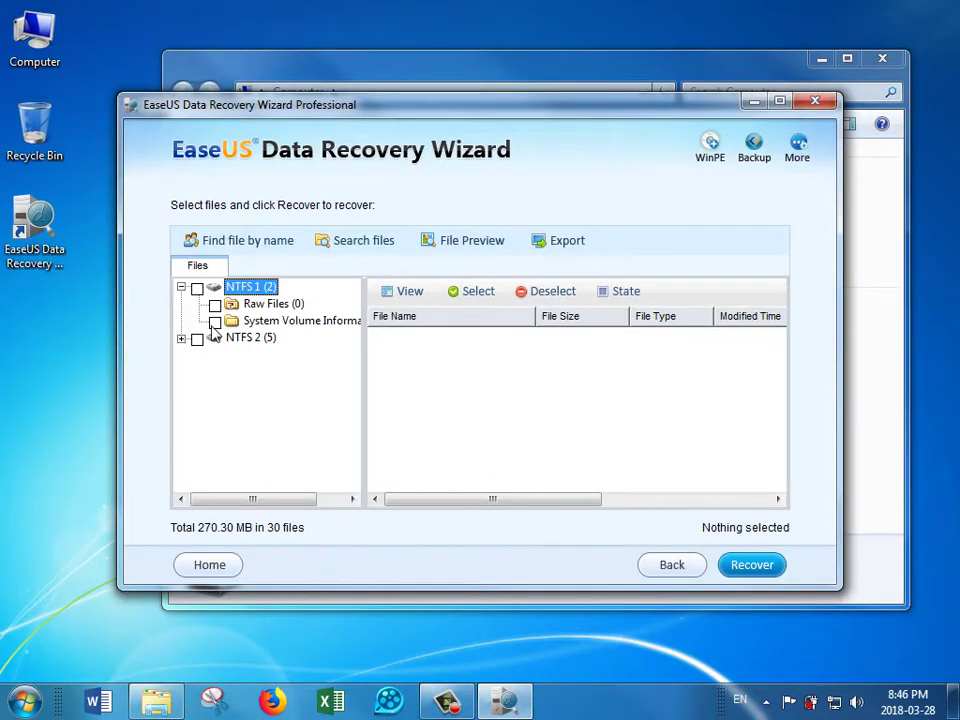
pyautogui.click(182, 340)
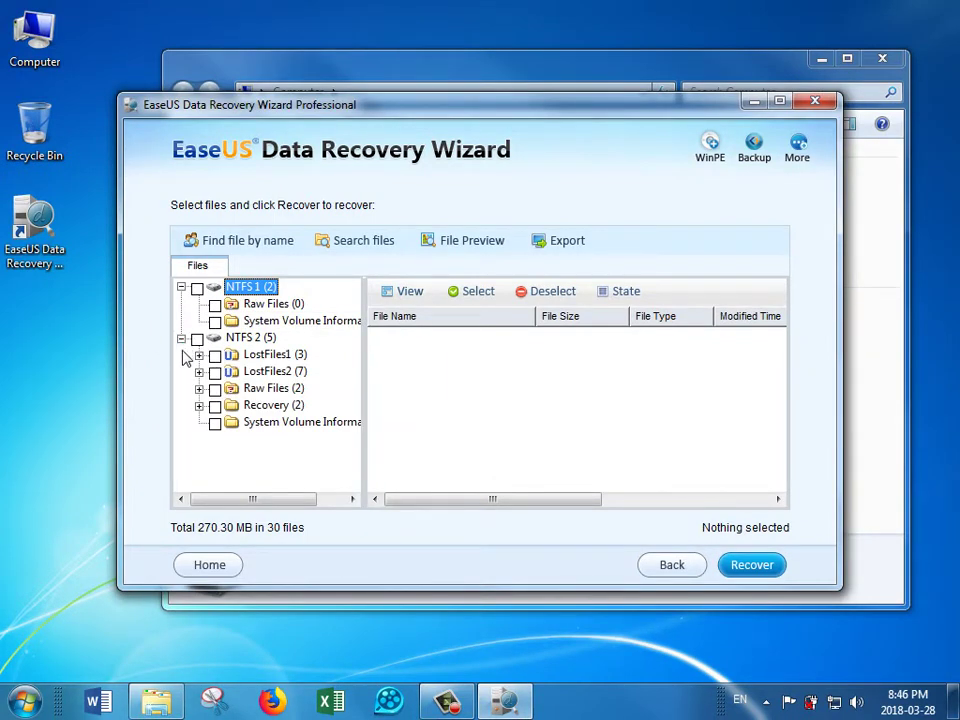
pyautogui.click(263, 405)
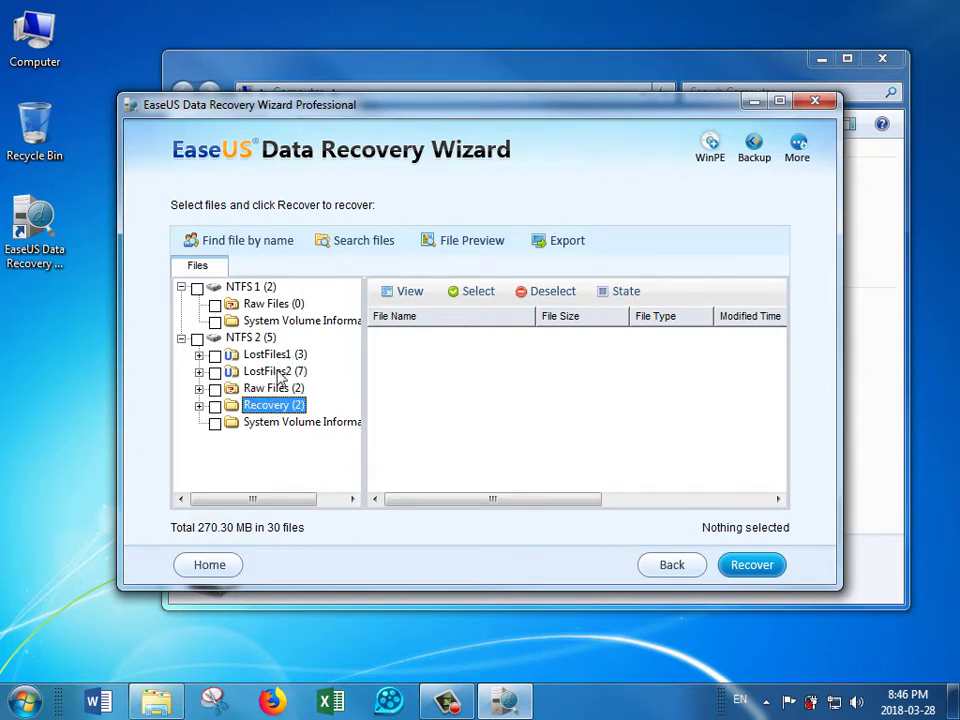
pyautogui.click(199, 355)
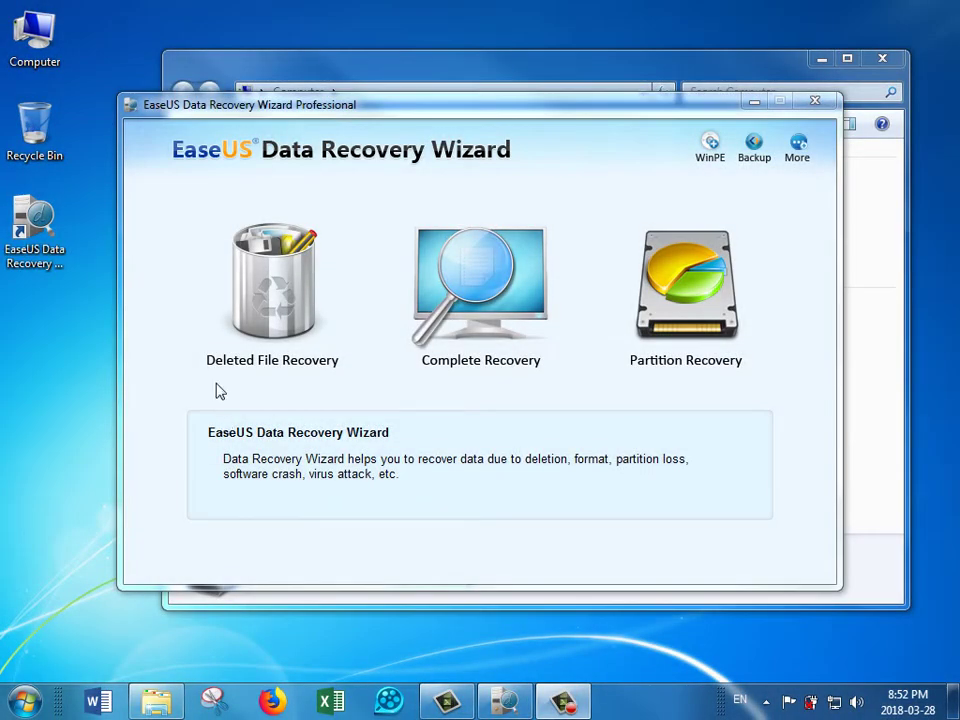
# Step: Check the state of Removable Disk (F:) in the Computer window
pyautogui.doubleClick(34, 35)
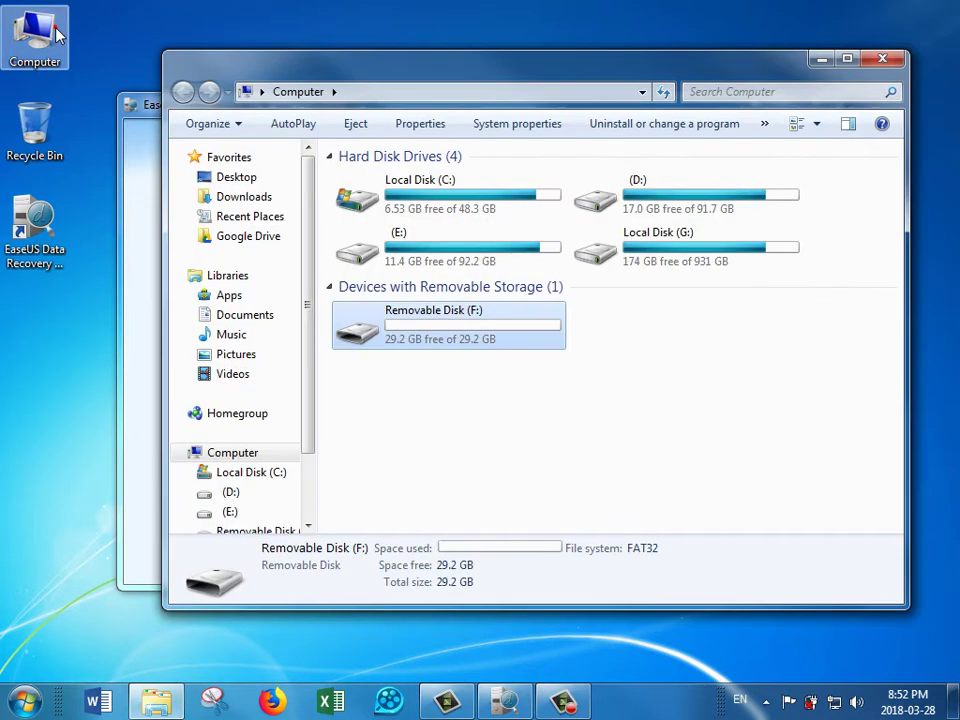
pyautogui.rightClick(472, 340)
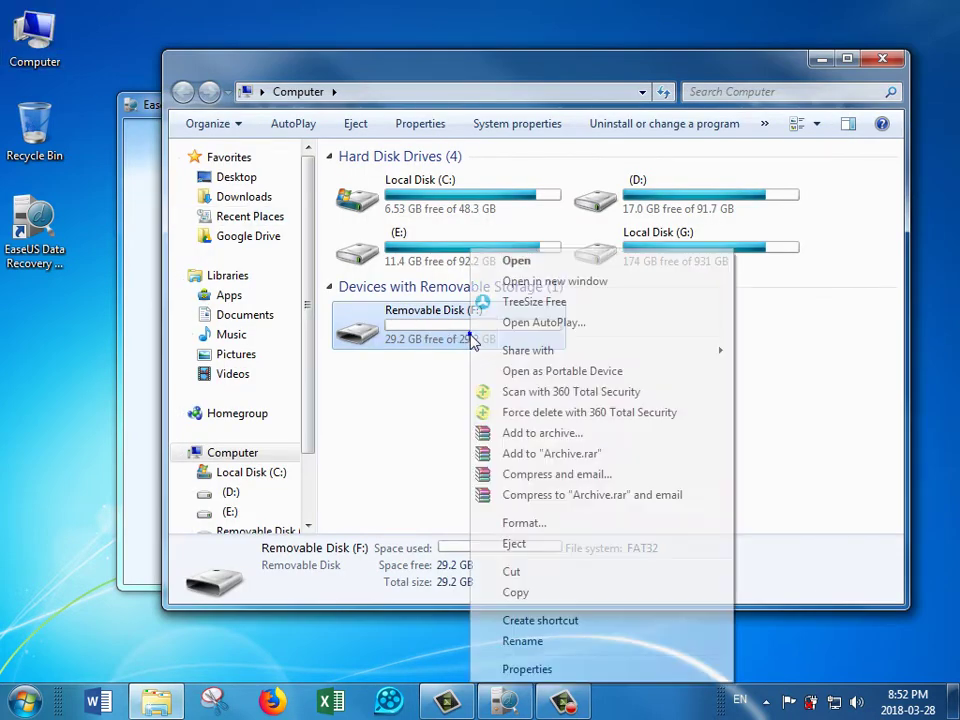
pyautogui.click(447, 394)
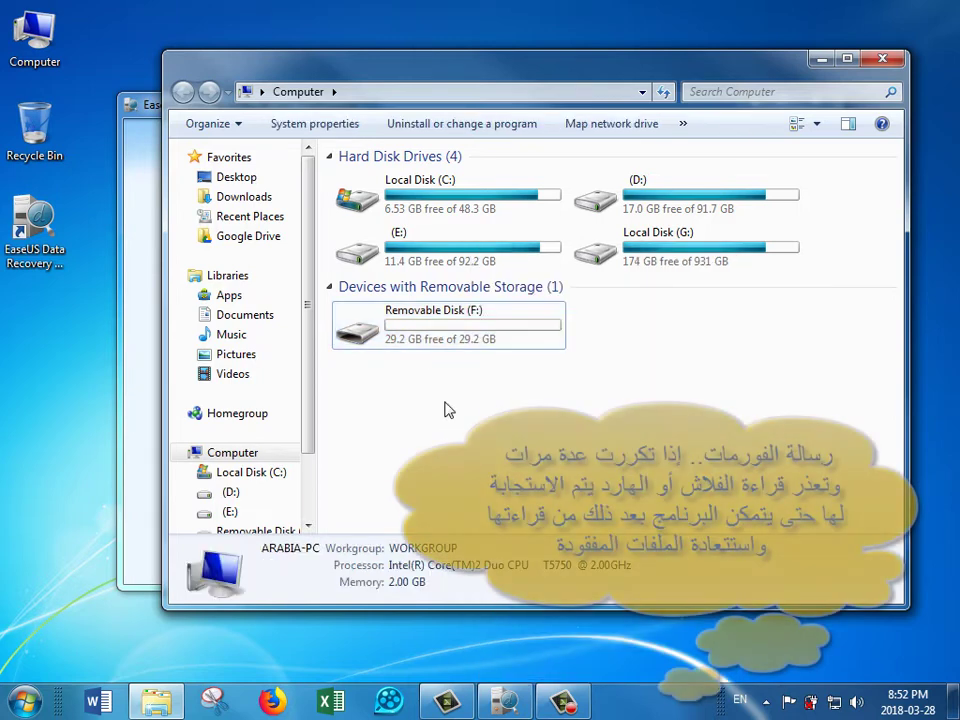
# Step: Switch back to EaseUS Data Recovery Wizard and run a Complete Recovery scan of partition F: for all file types
pyautogui.click(507, 706)
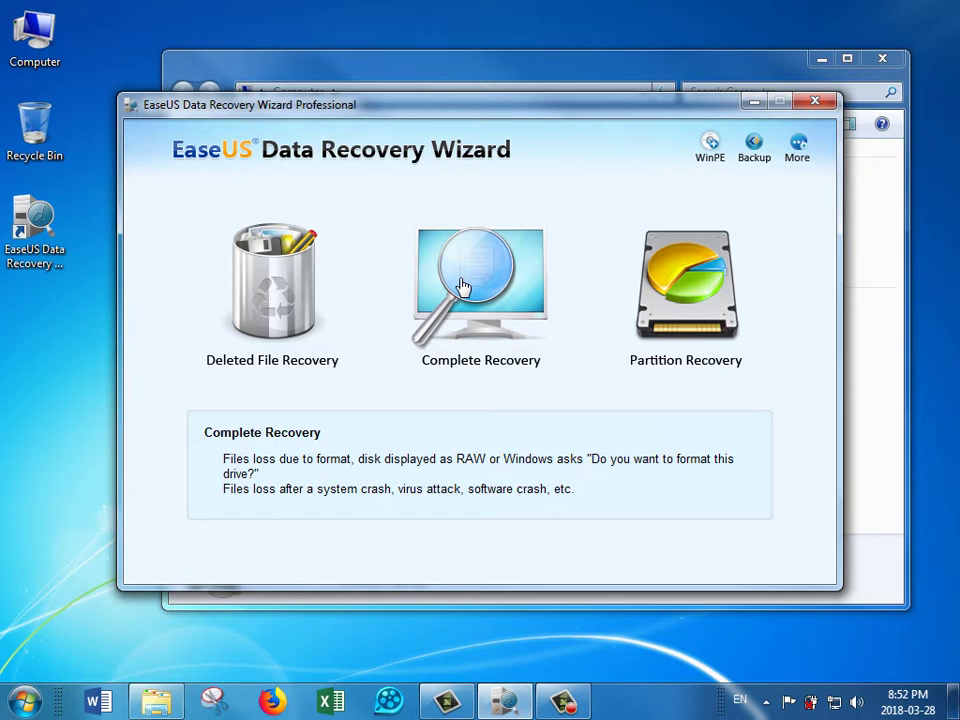
pyautogui.click(463, 287)
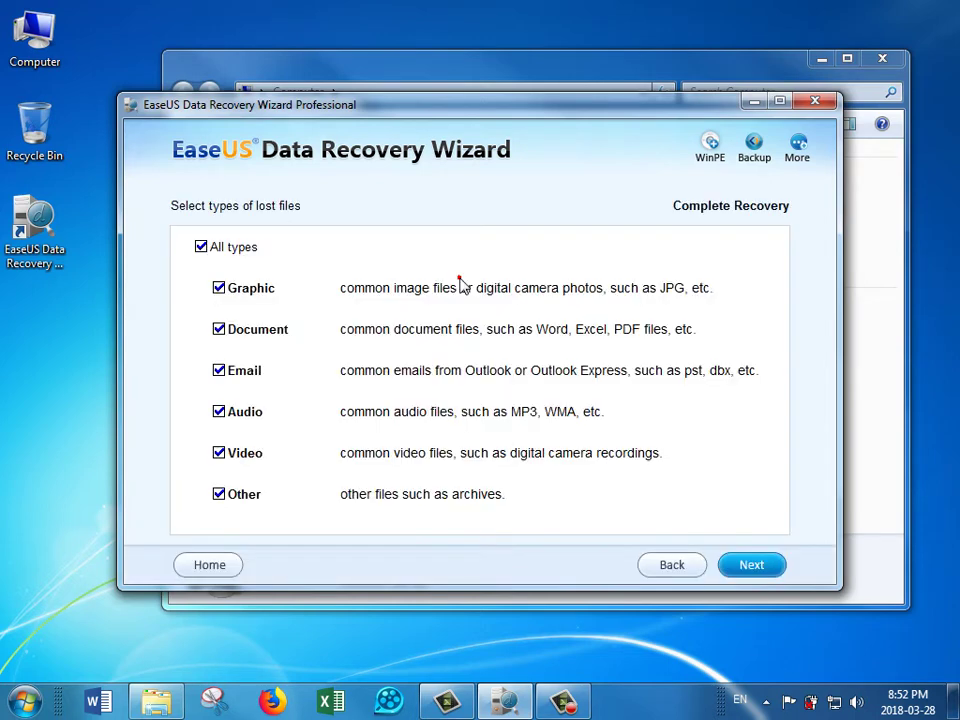
pyautogui.click(746, 567)
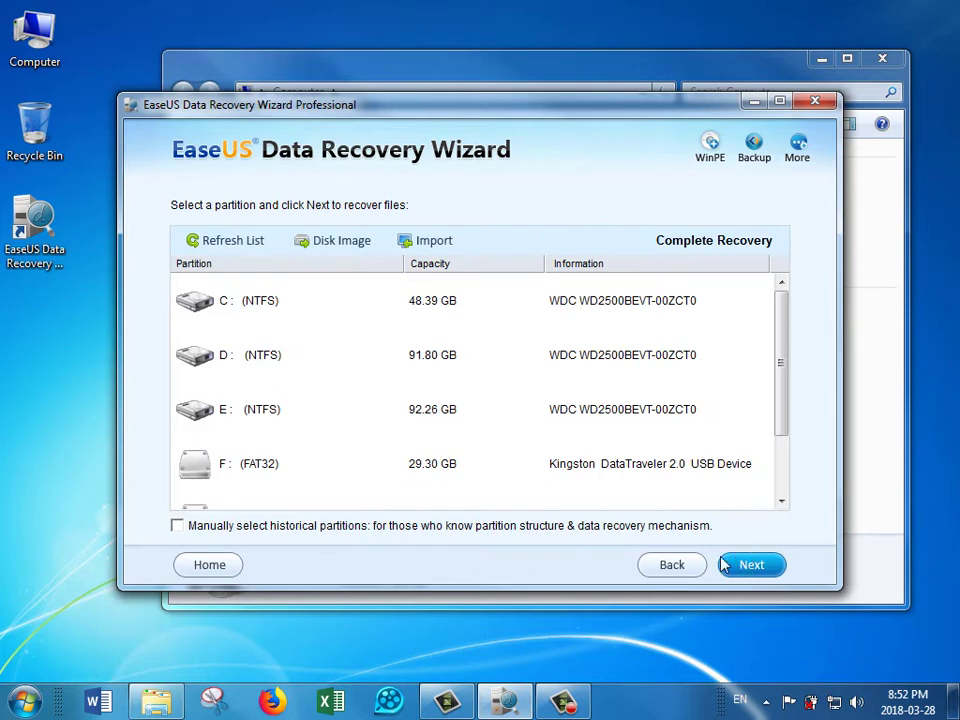
pyautogui.click(429, 468)
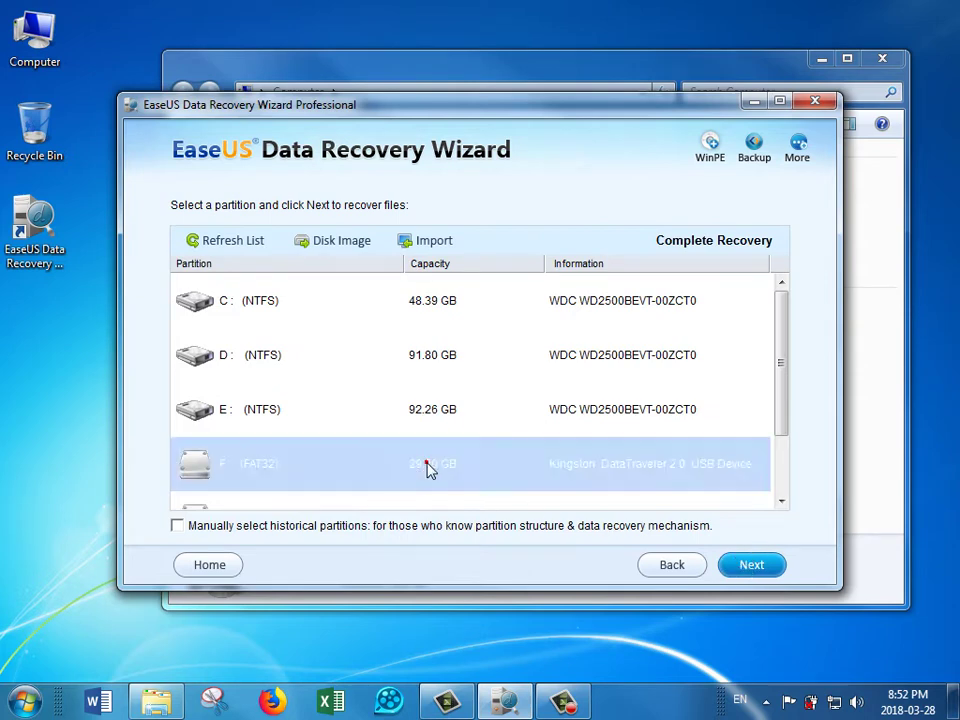
pyautogui.click(746, 568)
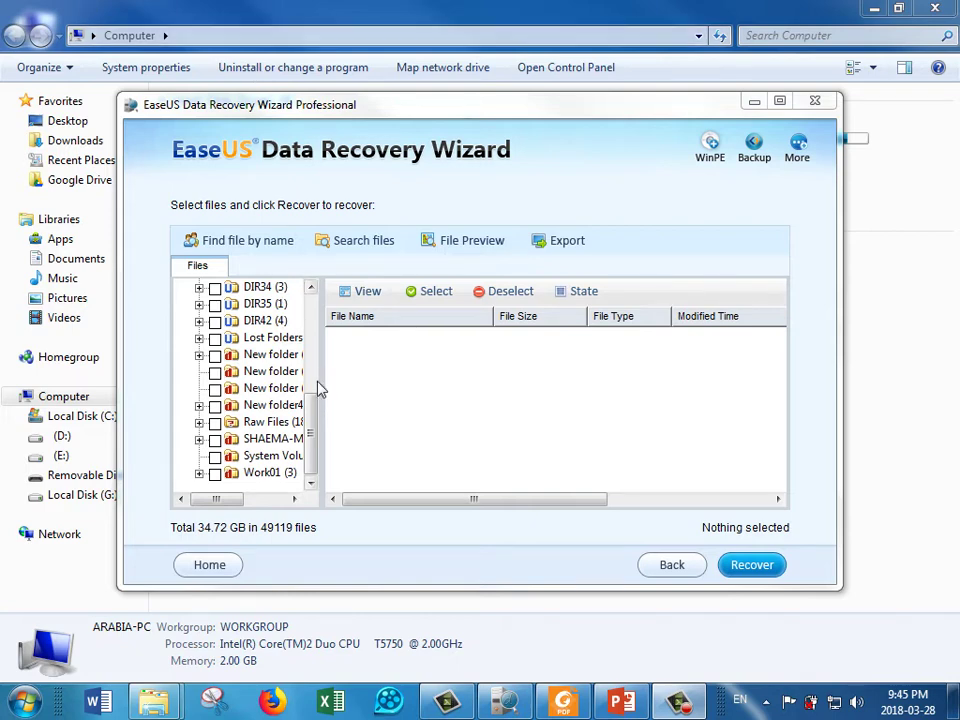
# Step: Mark the Work01 and DIR35 folders in the scan results for recovery
pyautogui.click(215, 472)
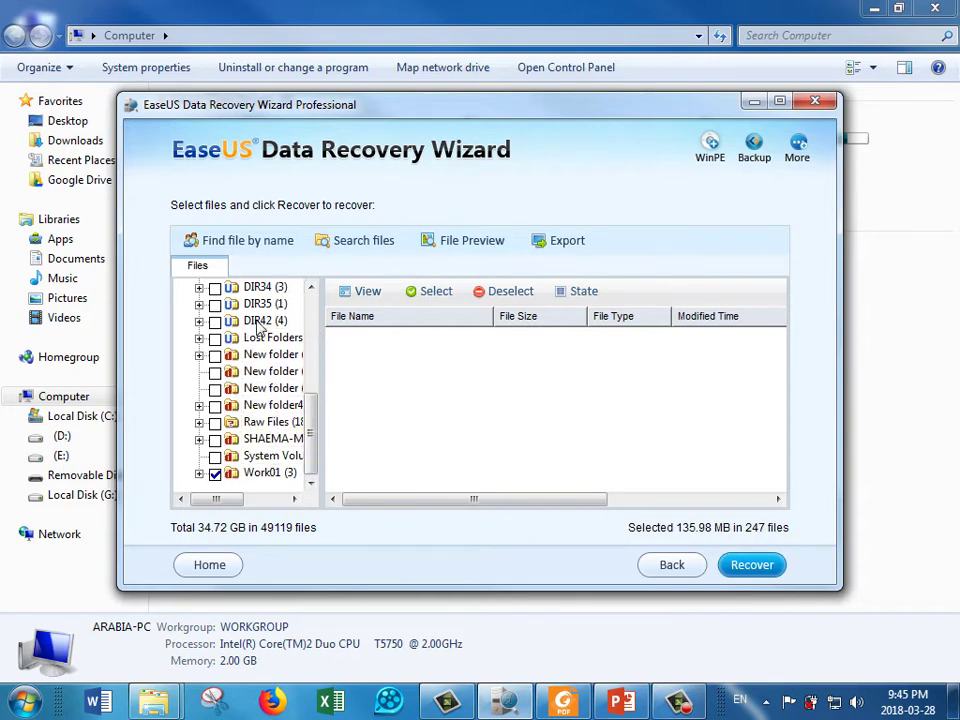
pyautogui.click(199, 304)
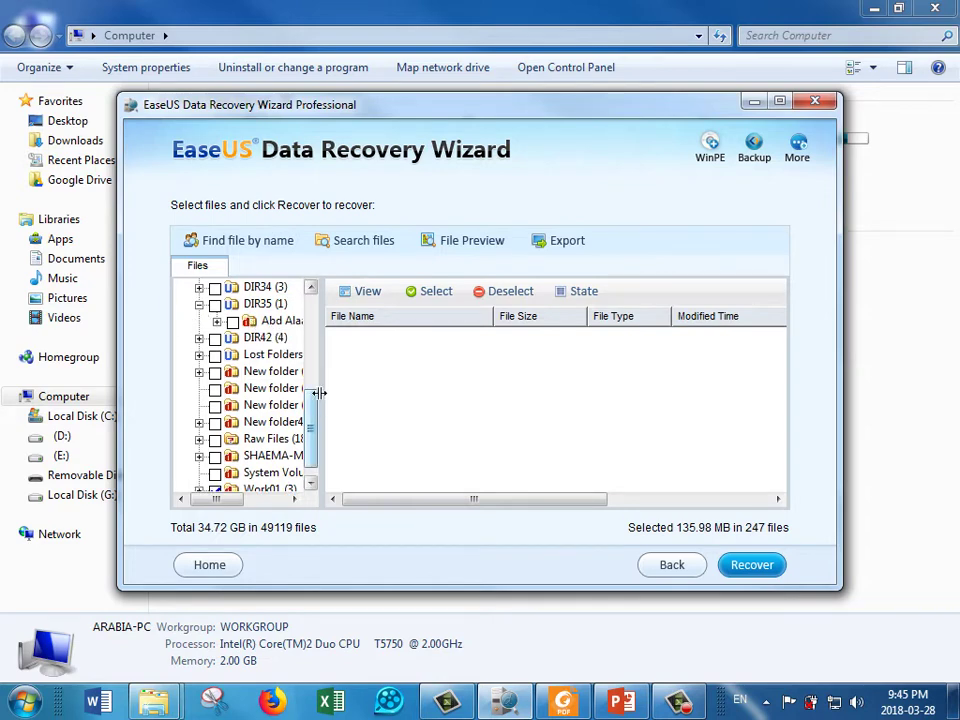
pyautogui.click(215, 304)
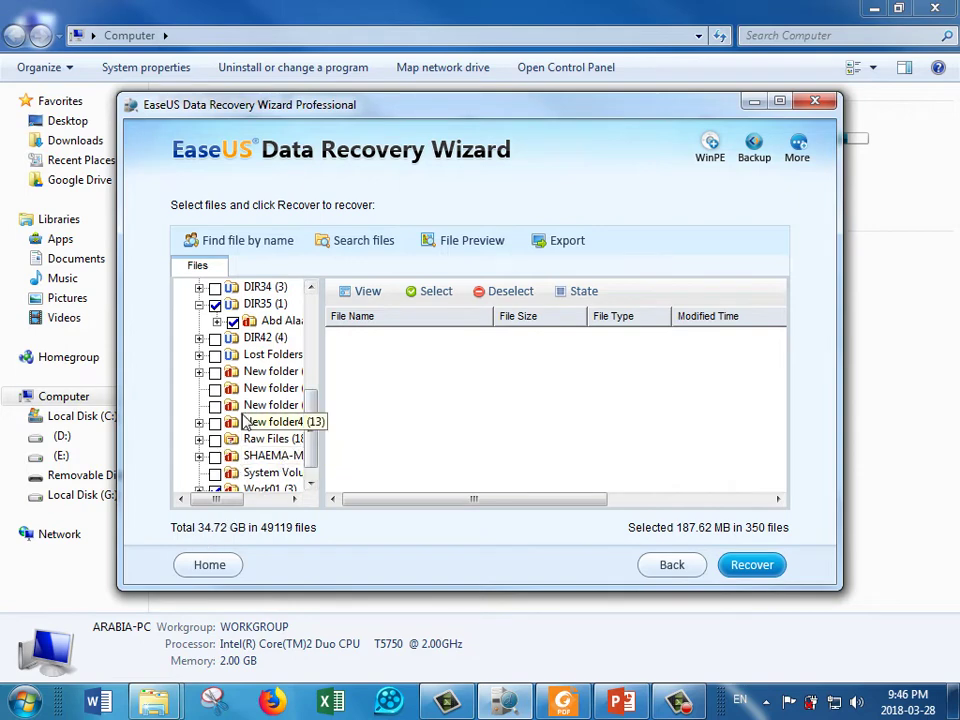
# Step: Recover the marked folders, saving them to Local Disk (G:)
pyautogui.click(748, 562)
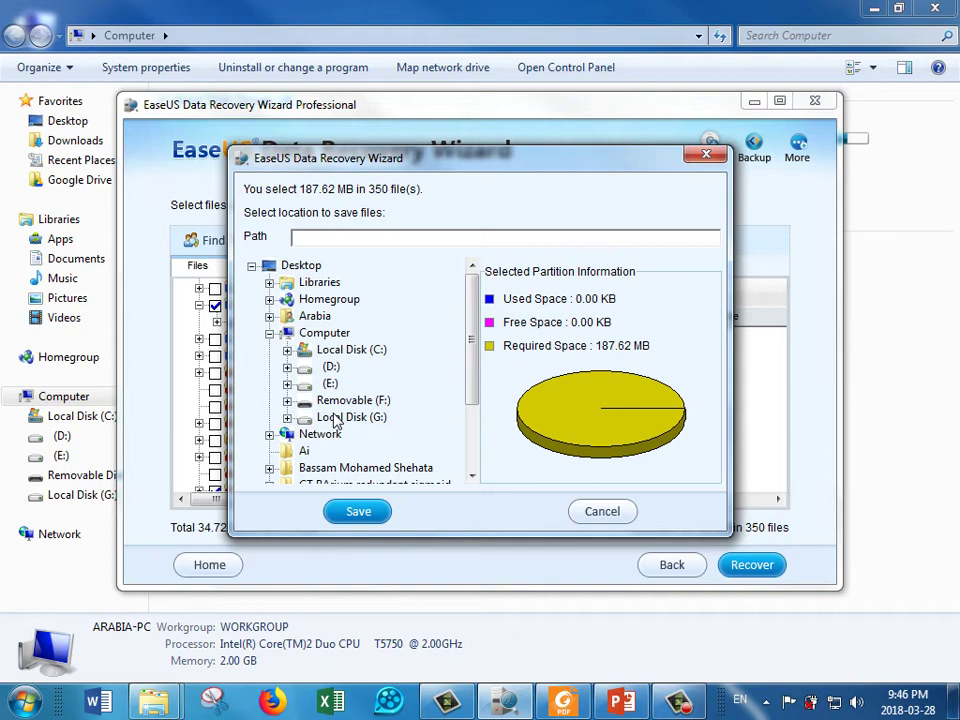
pyautogui.click(469, 388)
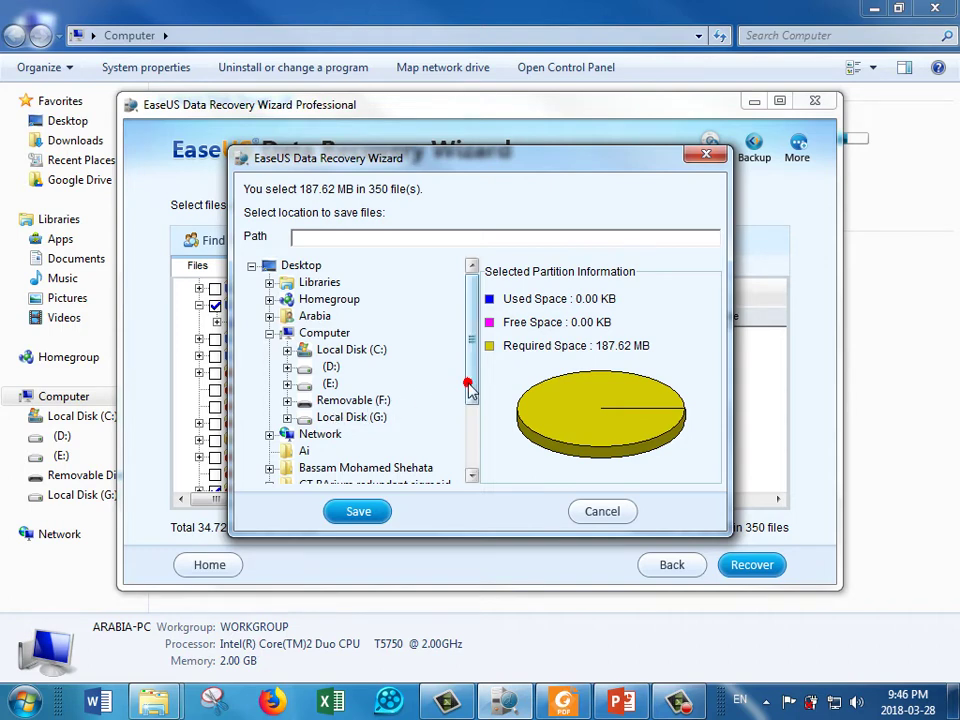
pyautogui.click(352, 417)
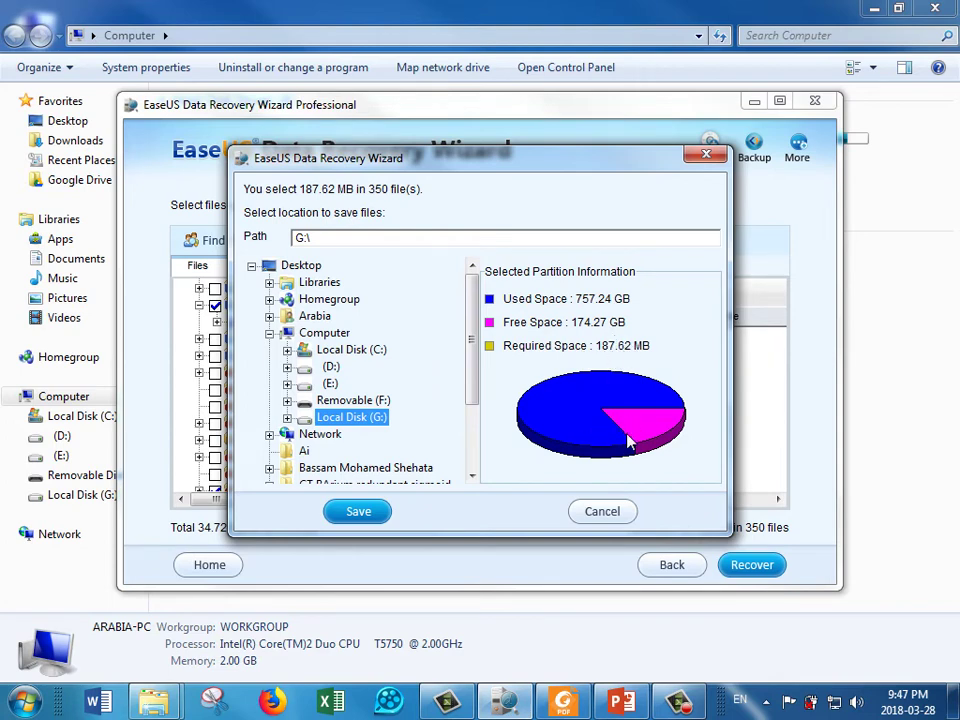
pyautogui.click(355, 514)
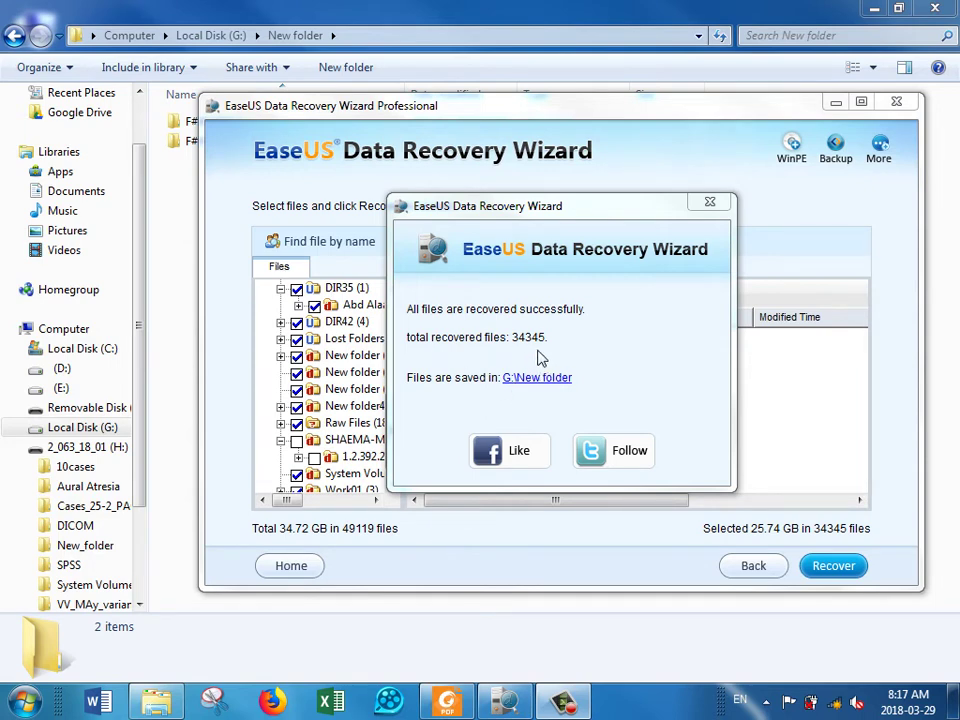
# Step: Switch to the G:\New folder window and open the recovered F#(FAT32 1)_000 folder
pyautogui.click(160, 222)
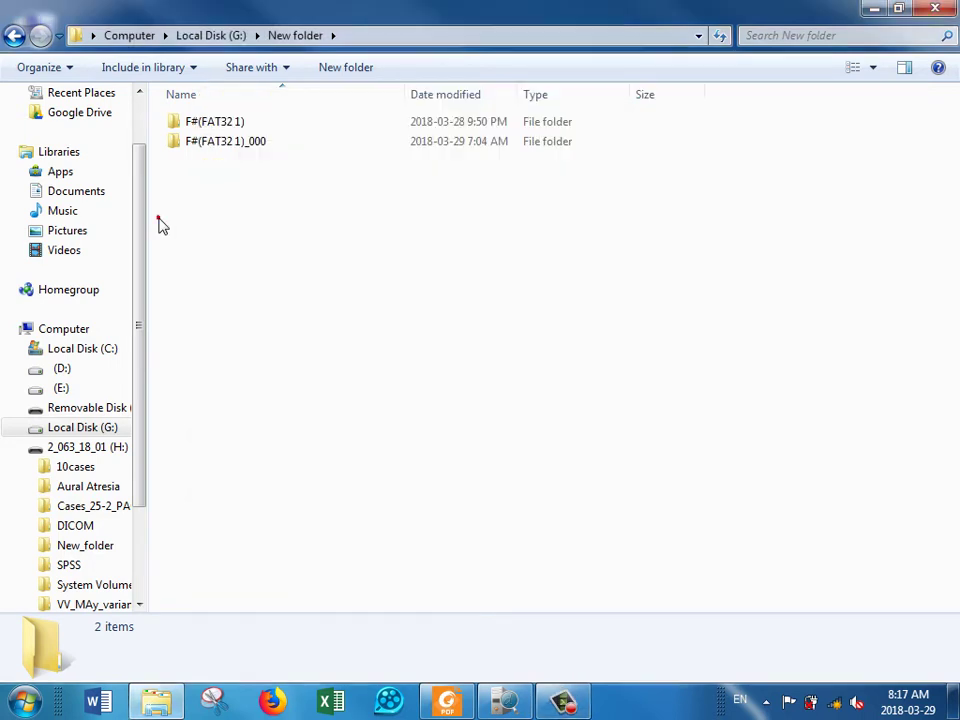
pyautogui.doubleClick(216, 145)
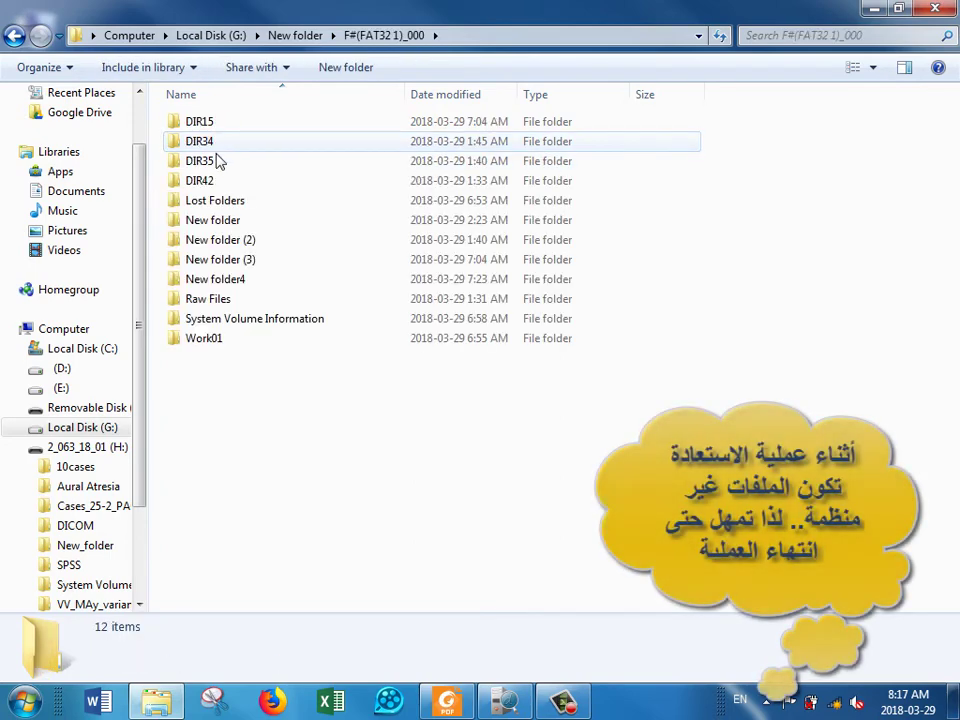
# Step: Open the recovered New folder (3) and page through the Mayo Clinic cardiac MRI guide PDF in Foxit Reader to check its contents
pyautogui.doubleClick(214, 259)
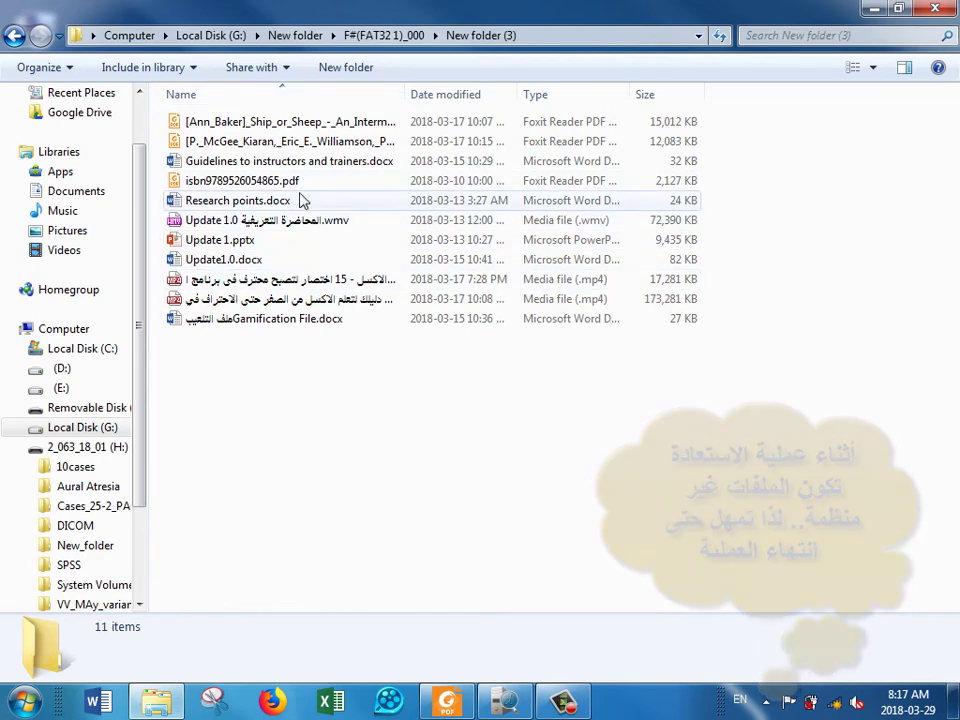
pyautogui.click(307, 142)
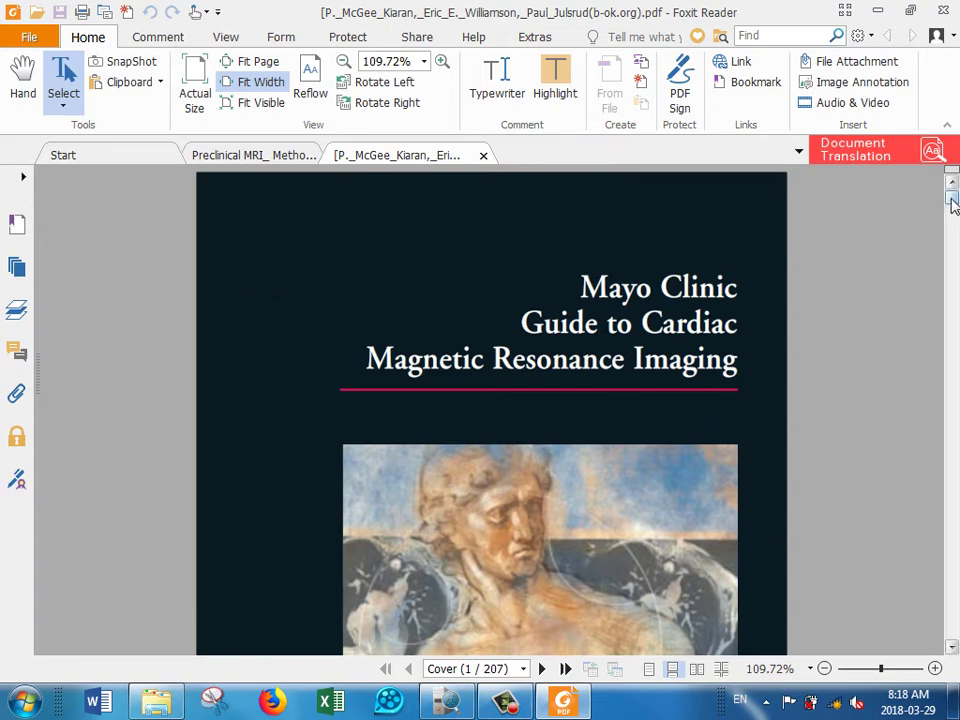
pyautogui.moveTo(950, 197); pyautogui.dragTo(953, 327)
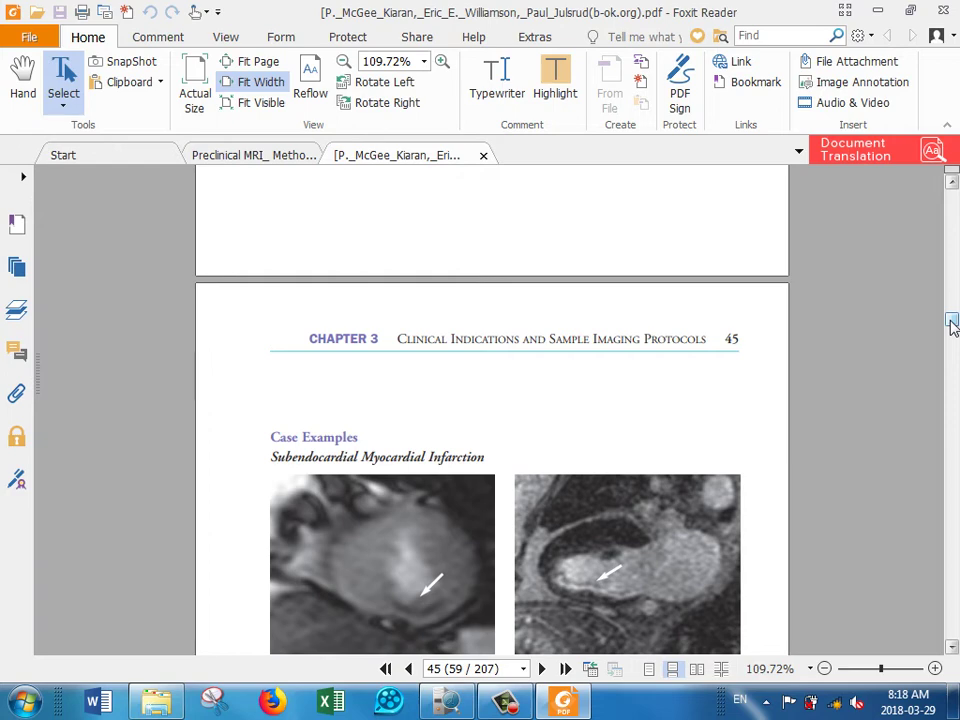
pyautogui.click(877, 9)
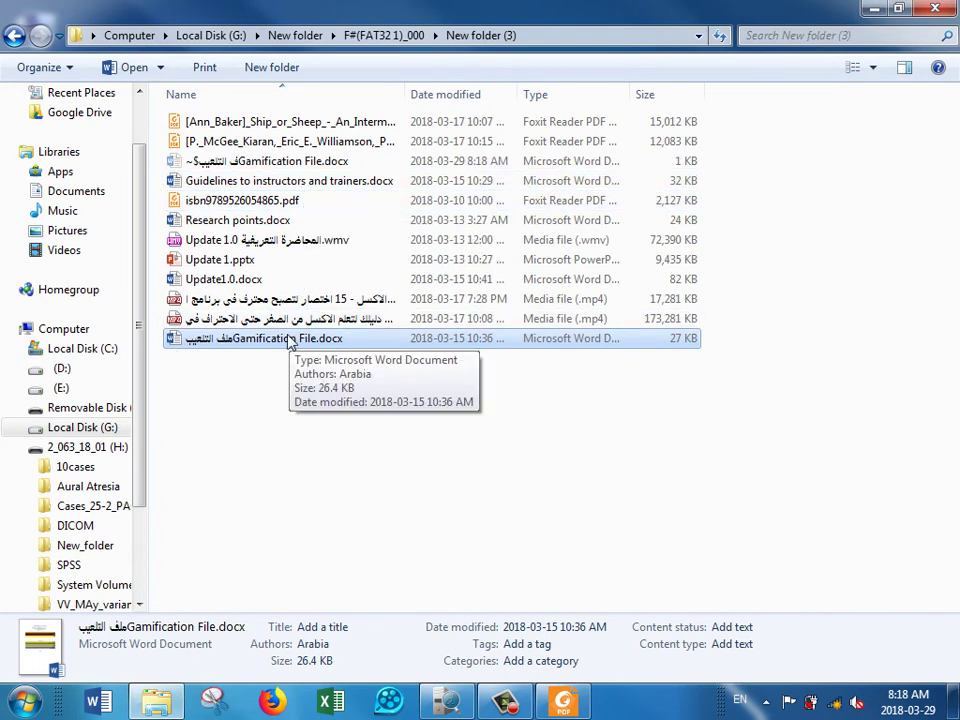
pyautogui.click(287, 414)
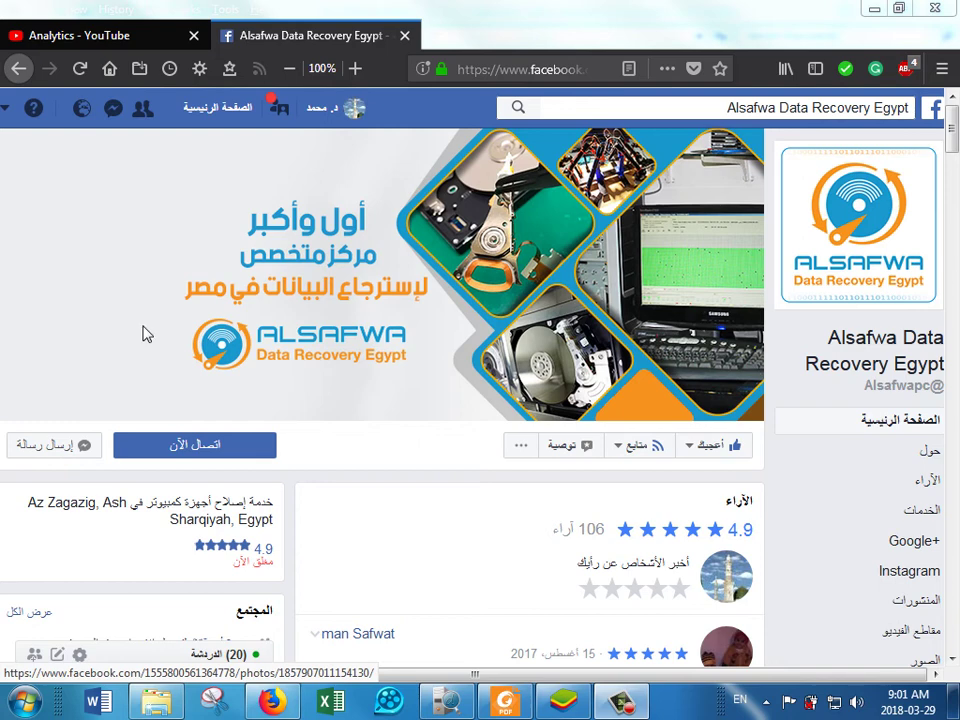
# Step: Display the business's phone contact on the Alsafwa Data Recovery Egypt Facebook page
pyautogui.click(268, 455)
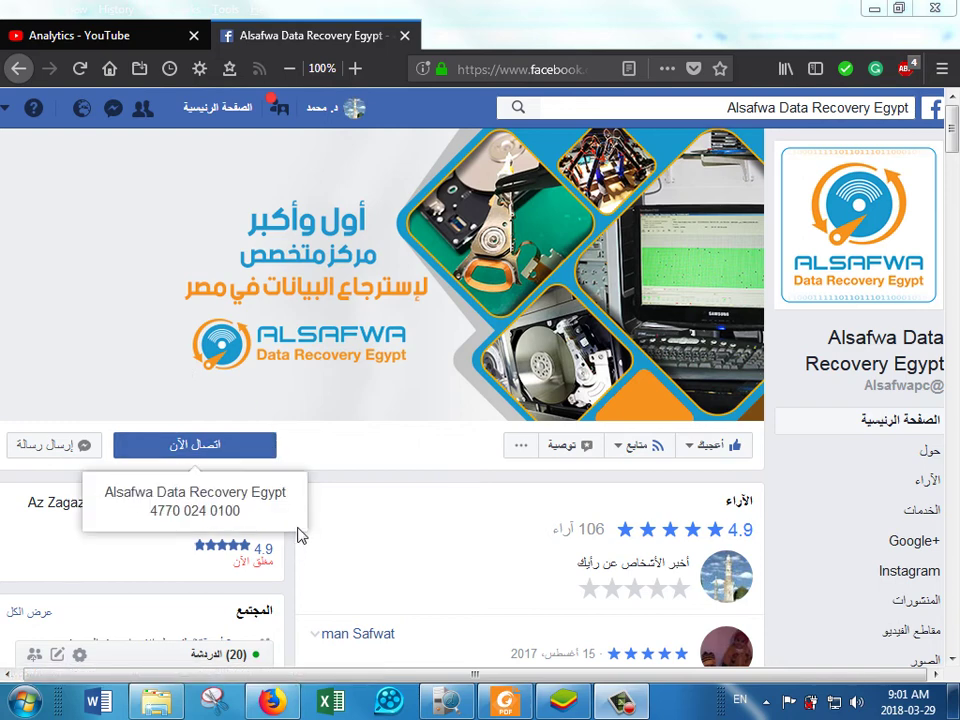